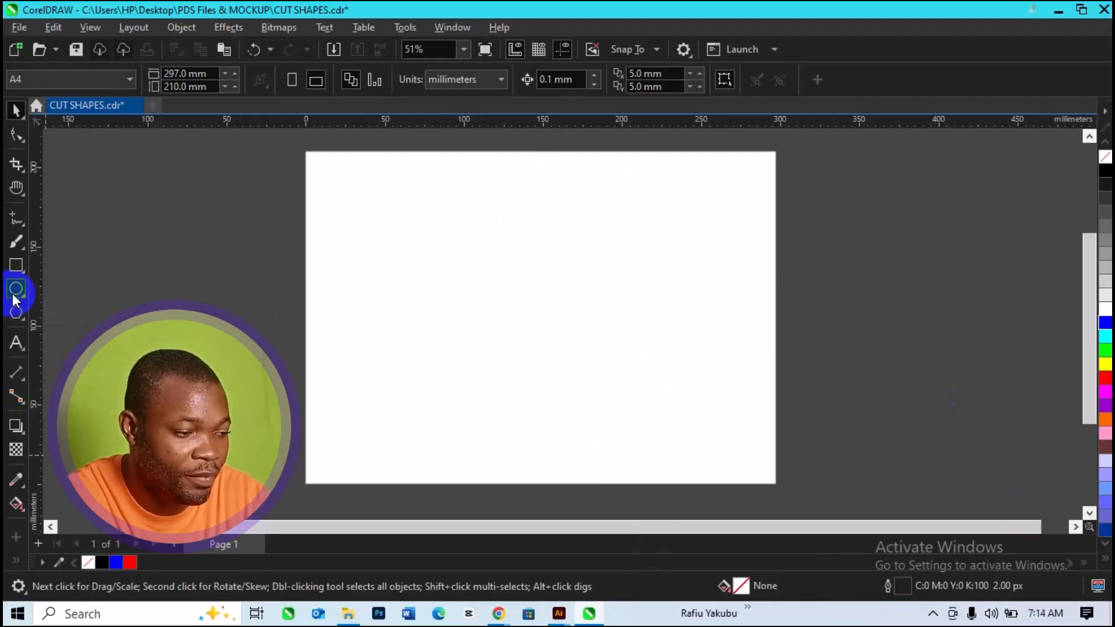
- Draw a circle about 111 mm in diameter with the Ellipse tool and center it on the page
click(14, 295)
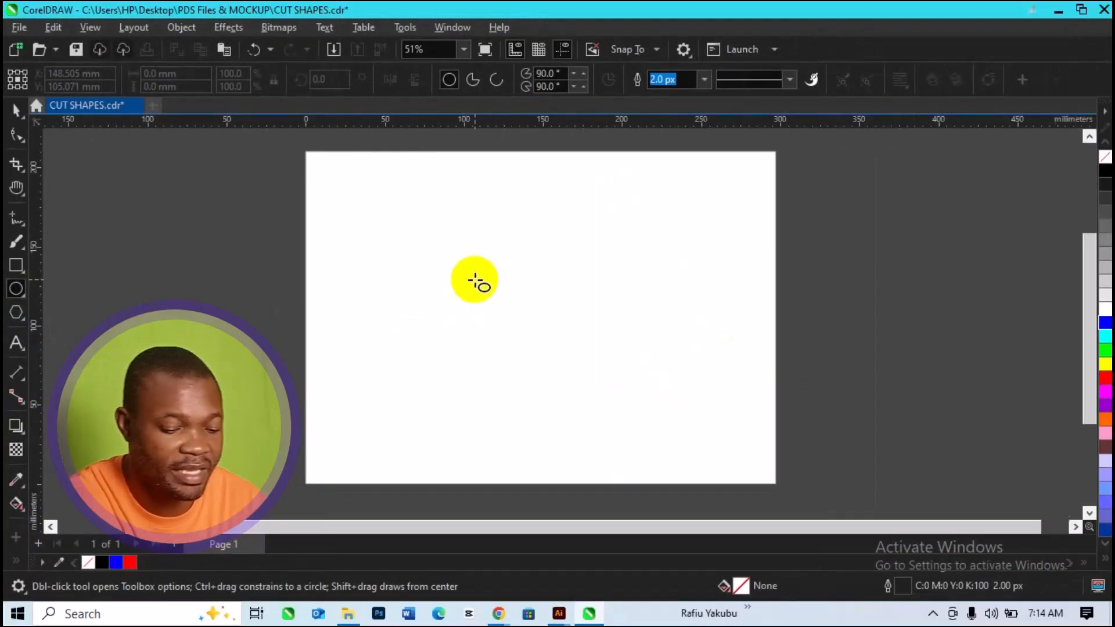
drag(470, 265, 639, 440)
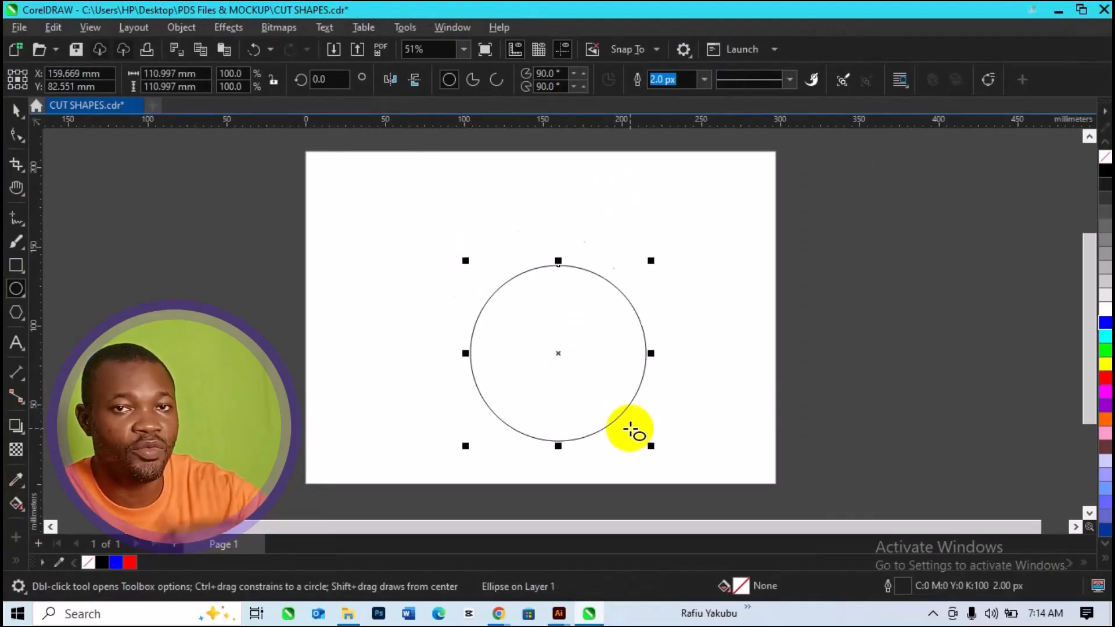
key(p)
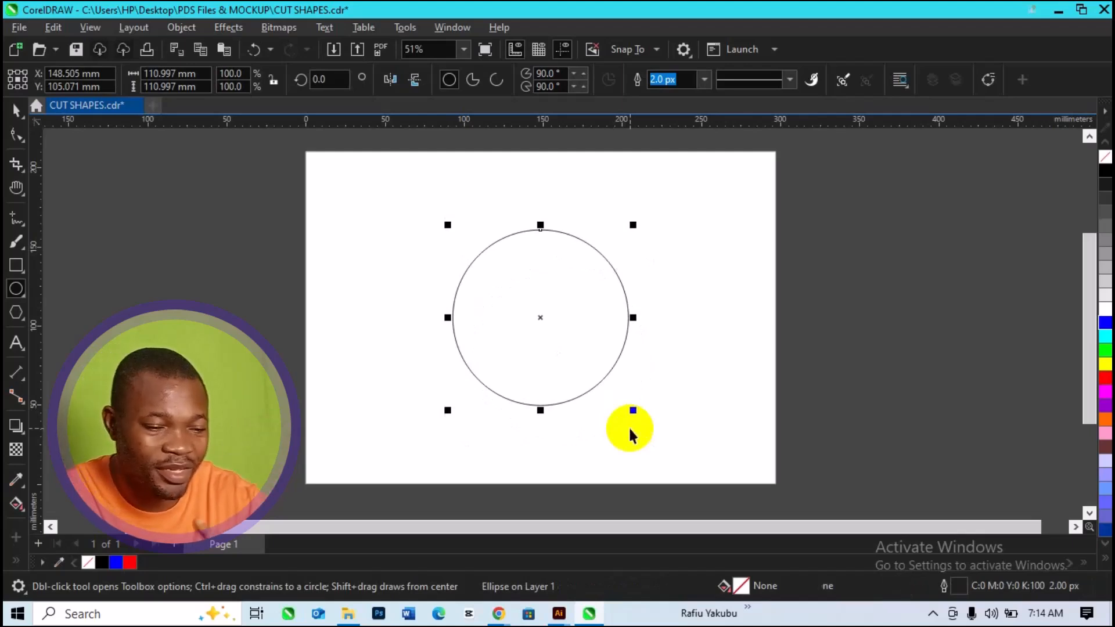
key(space)
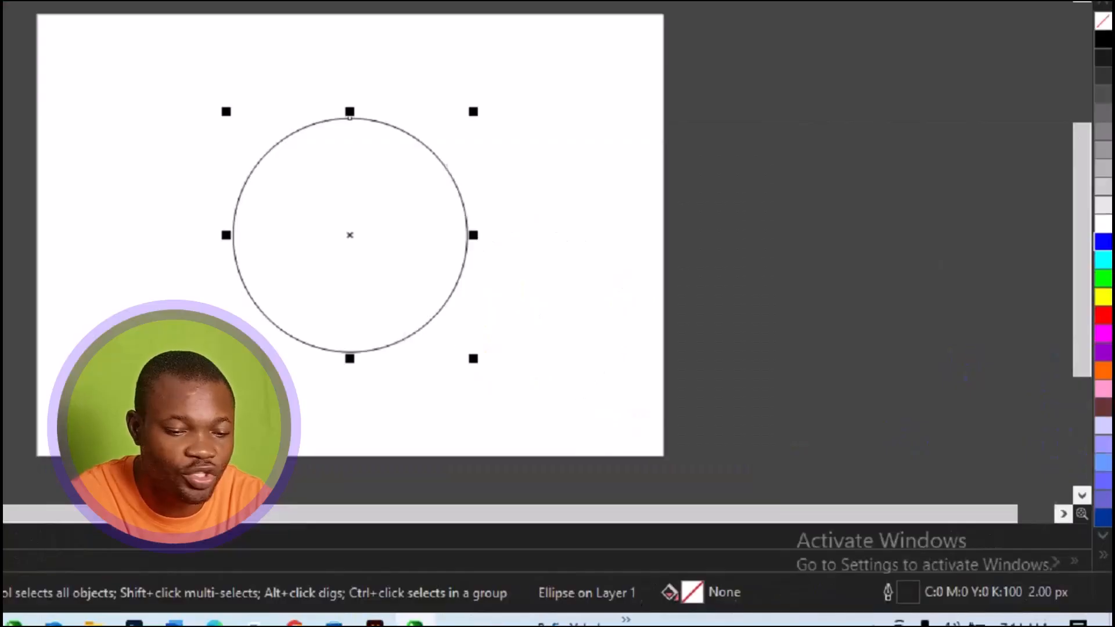
- Fill the circle with the Plum swatch (#660066) from the default RGB color palette
scroll(1103, 370, down, 5)
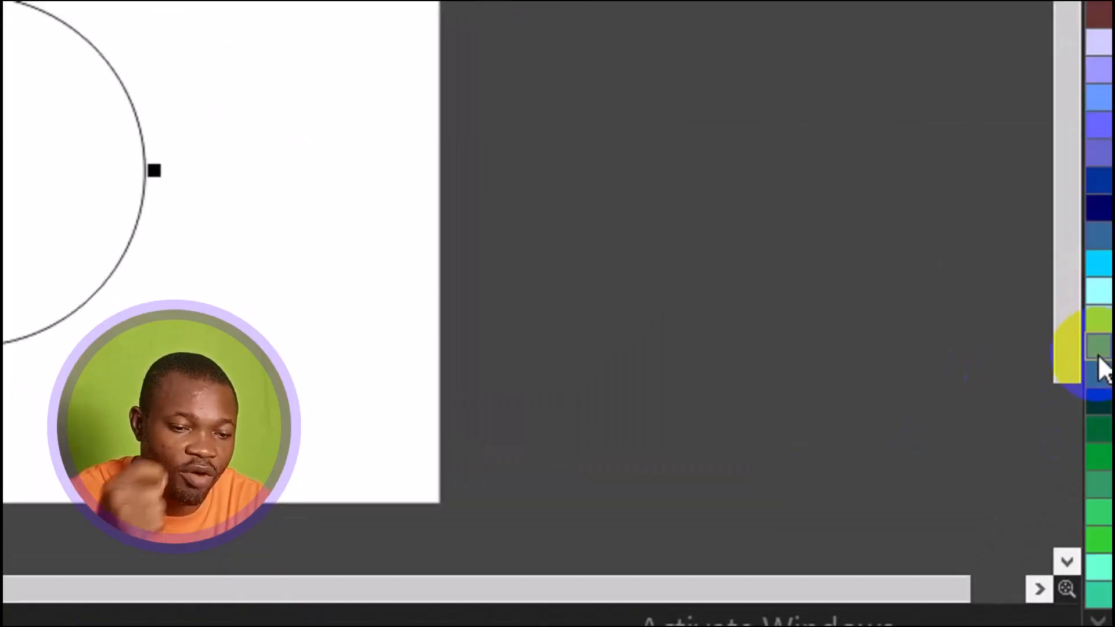
scroll(1103, 370, down, 10)
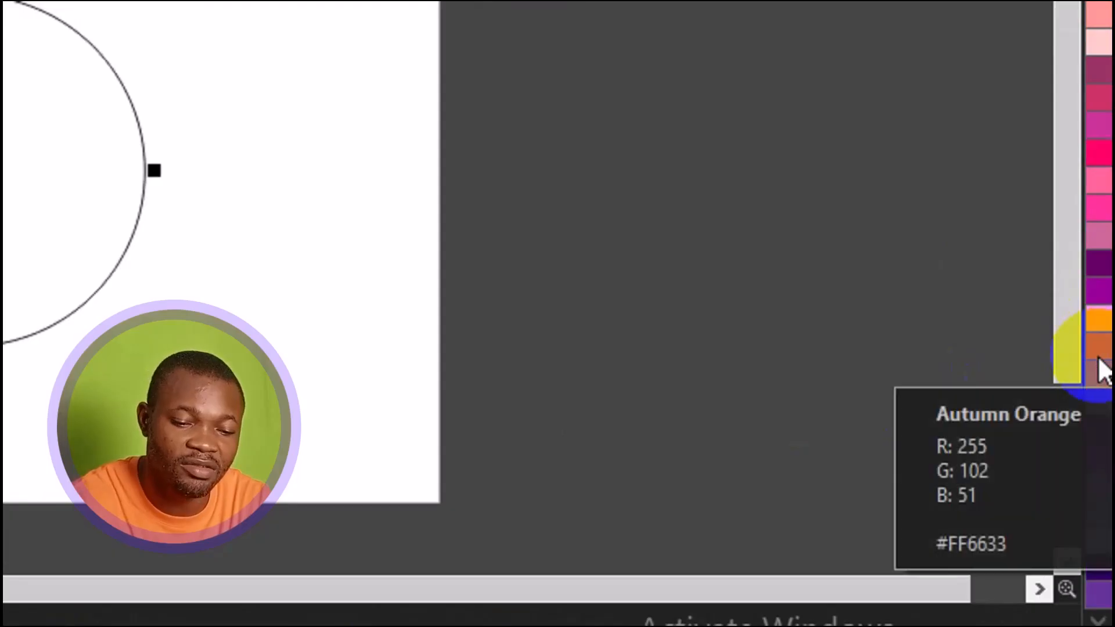
scroll(1103, 370, down, 3)
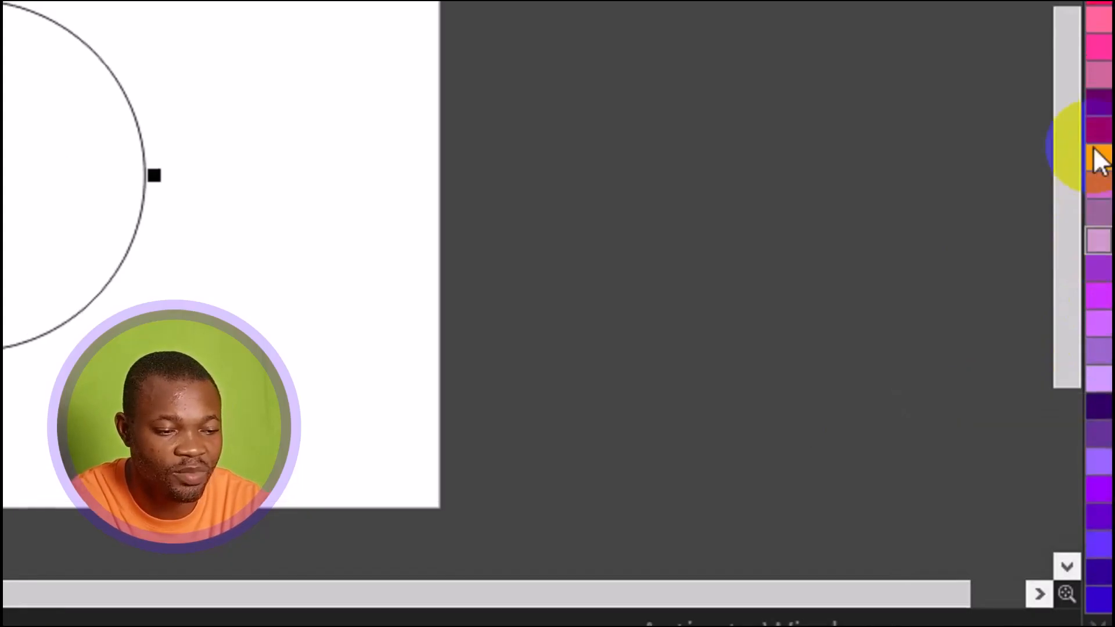
click(1097, 105)
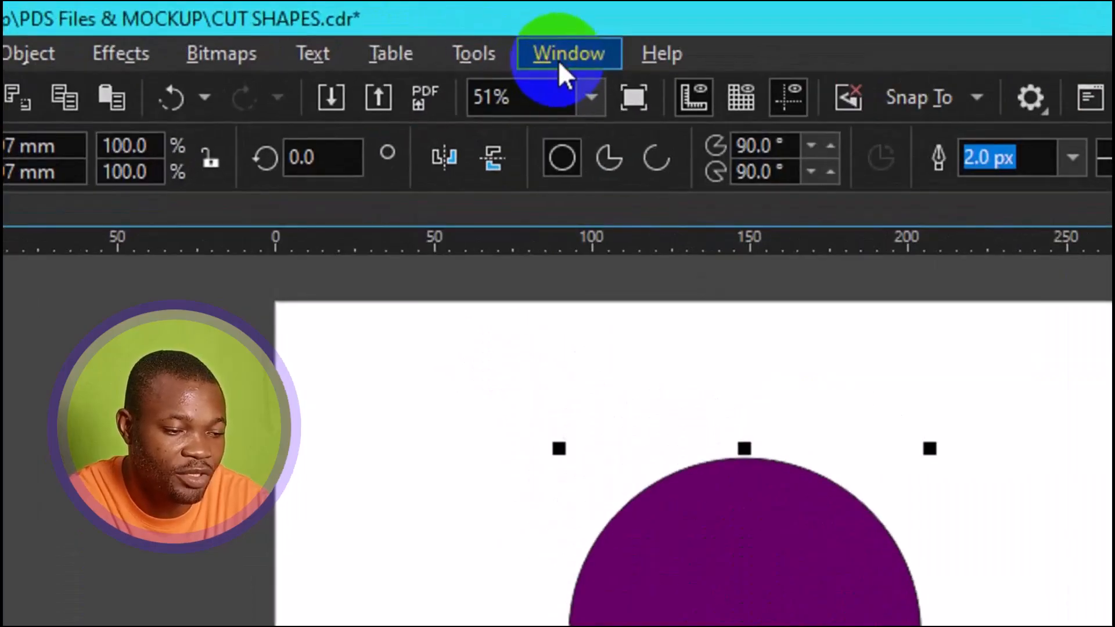
- Open the Color docker with the plum circle still selected
click(559, 60)
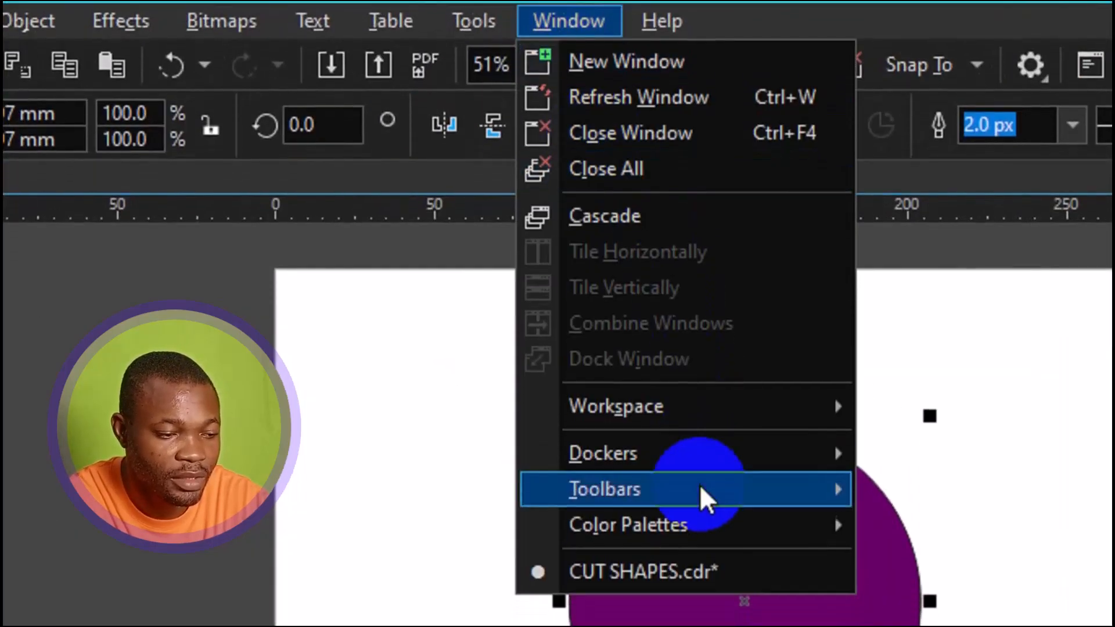
mouse_move(701, 489)
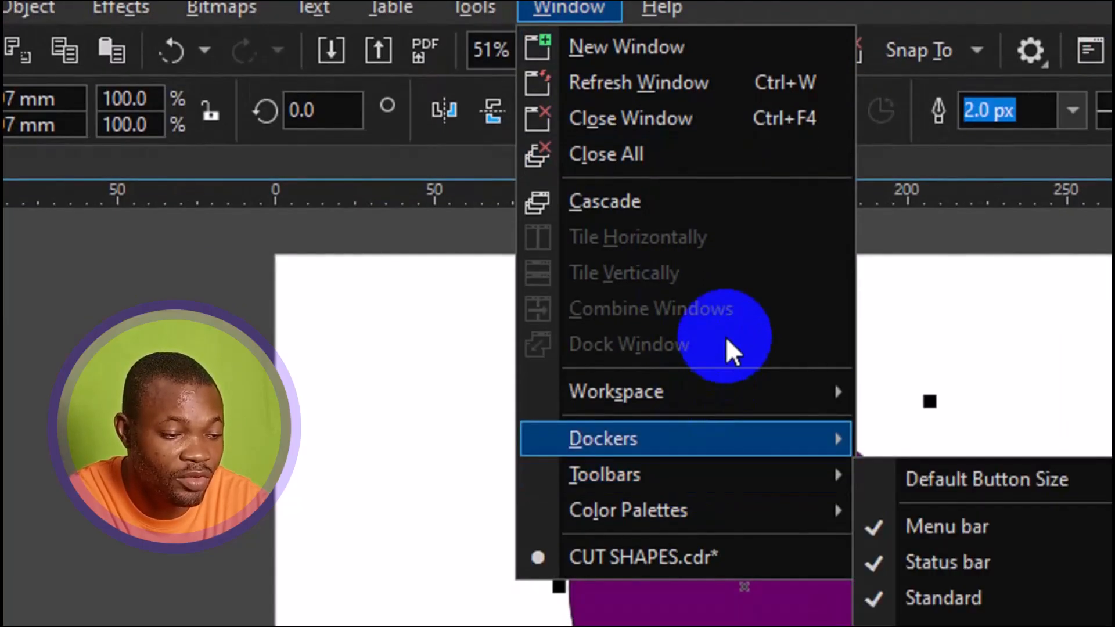
mouse_move(720, 389)
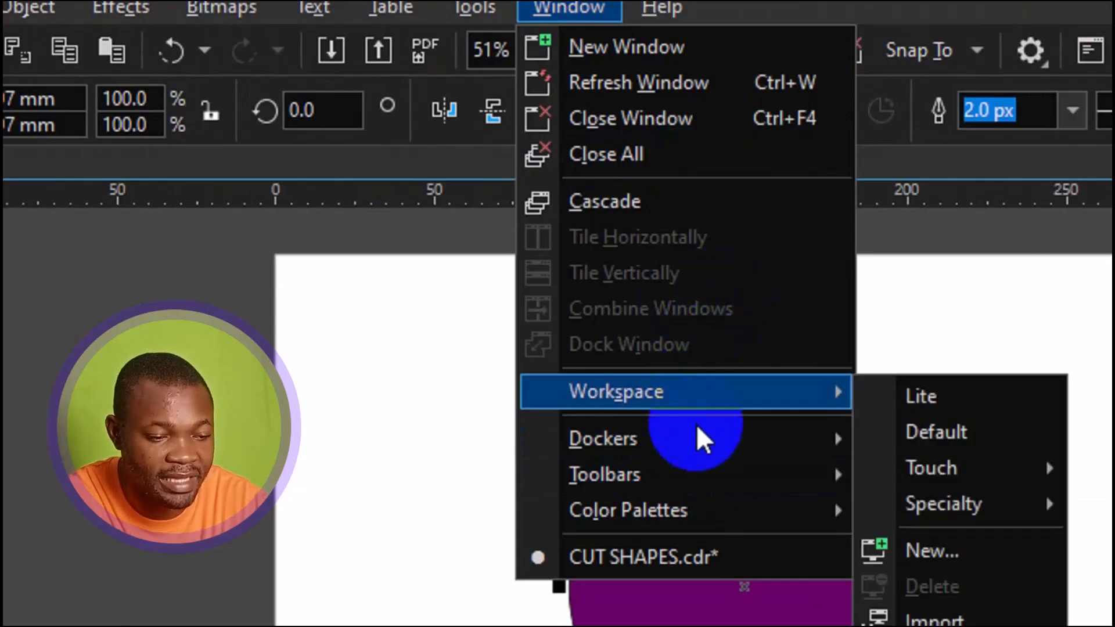
mouse_move(688, 450)
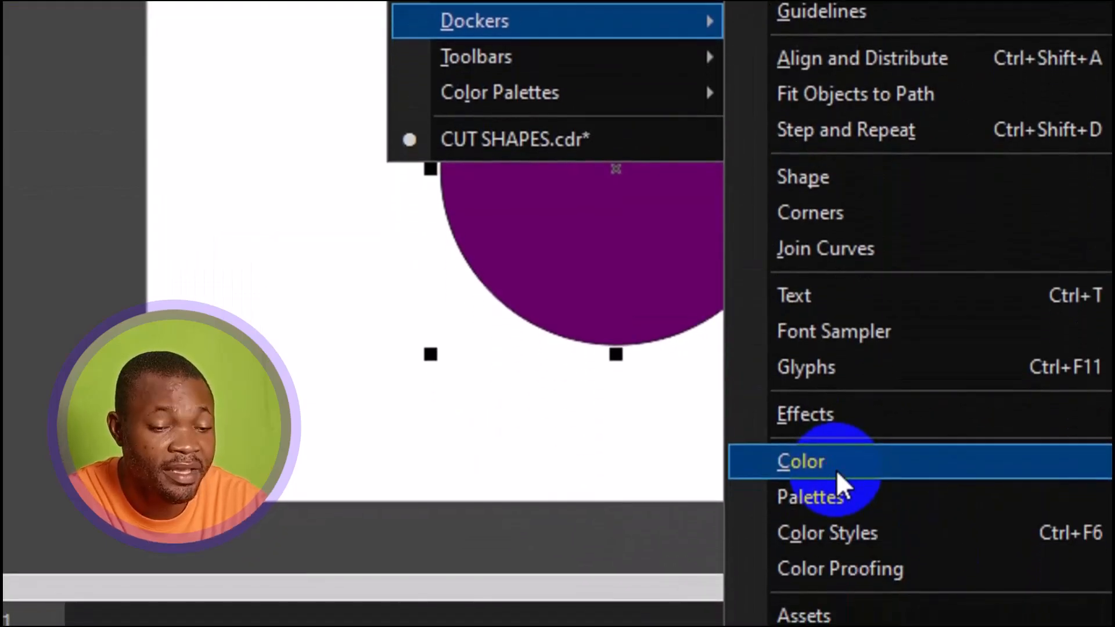
key(Escape)
key(Escape)
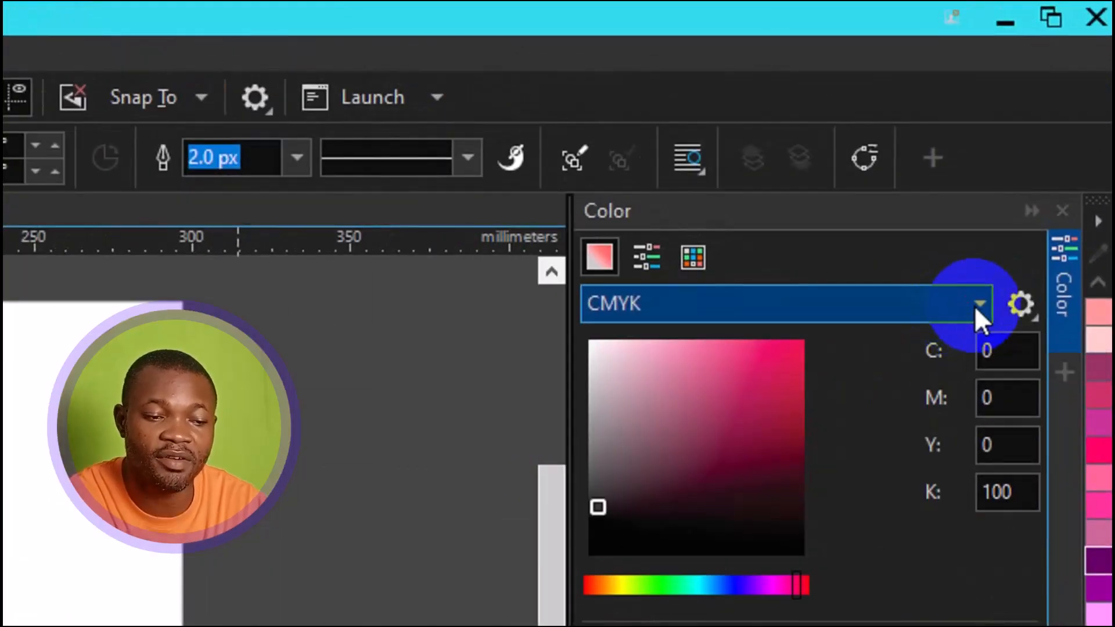
- Set the Color docker's model to RGB and sample the circle's plum fill with the eyedropper
click(975, 308)
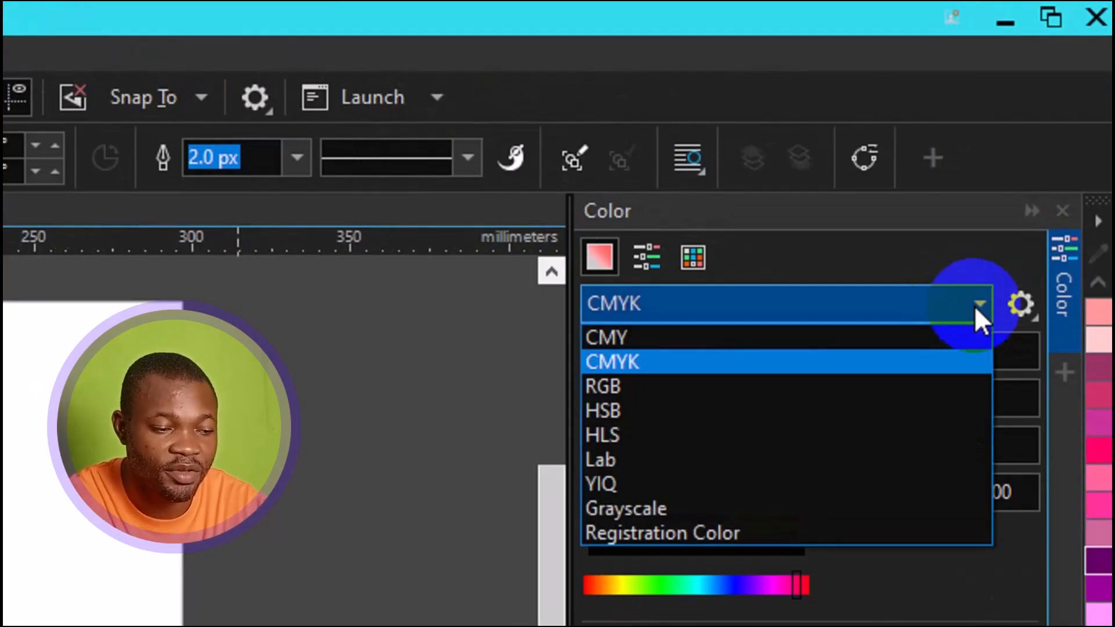
click(857, 387)
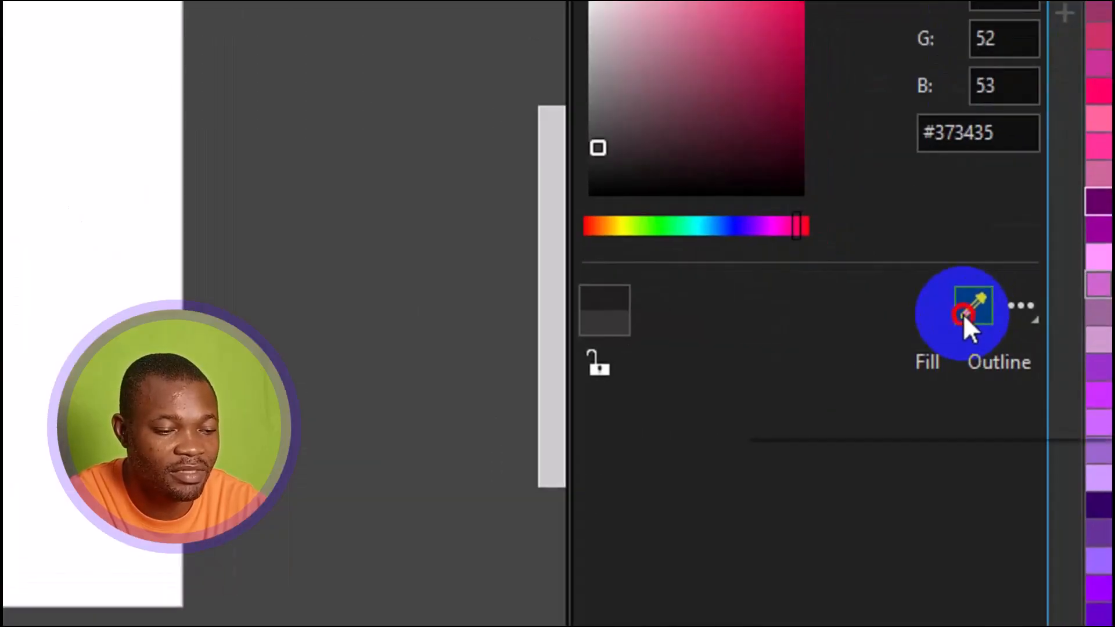
click(963, 314)
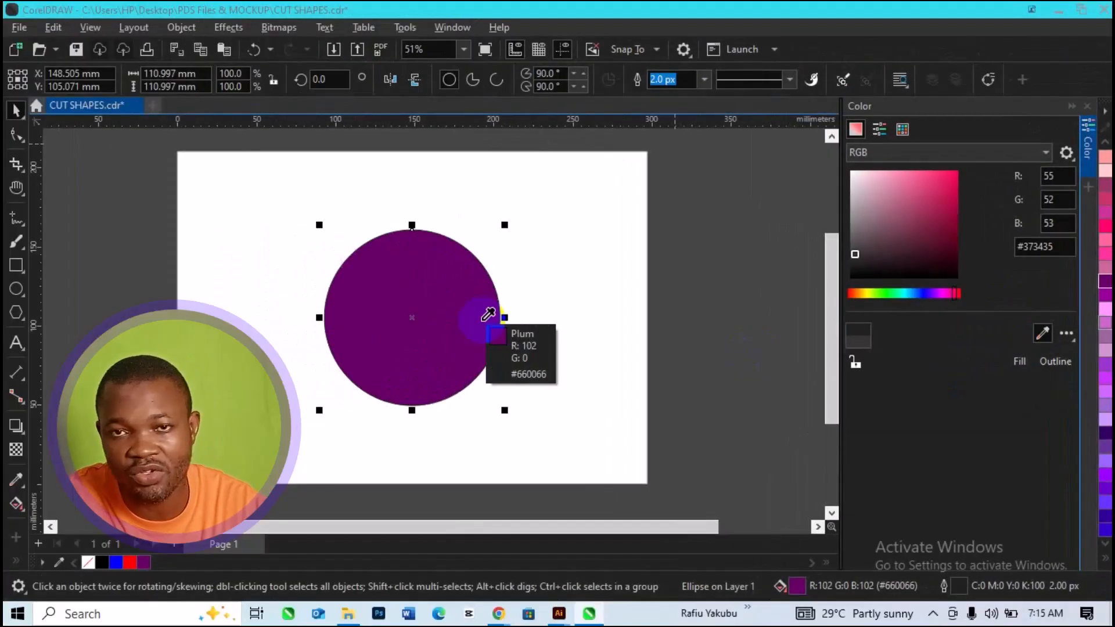
click(439, 317)
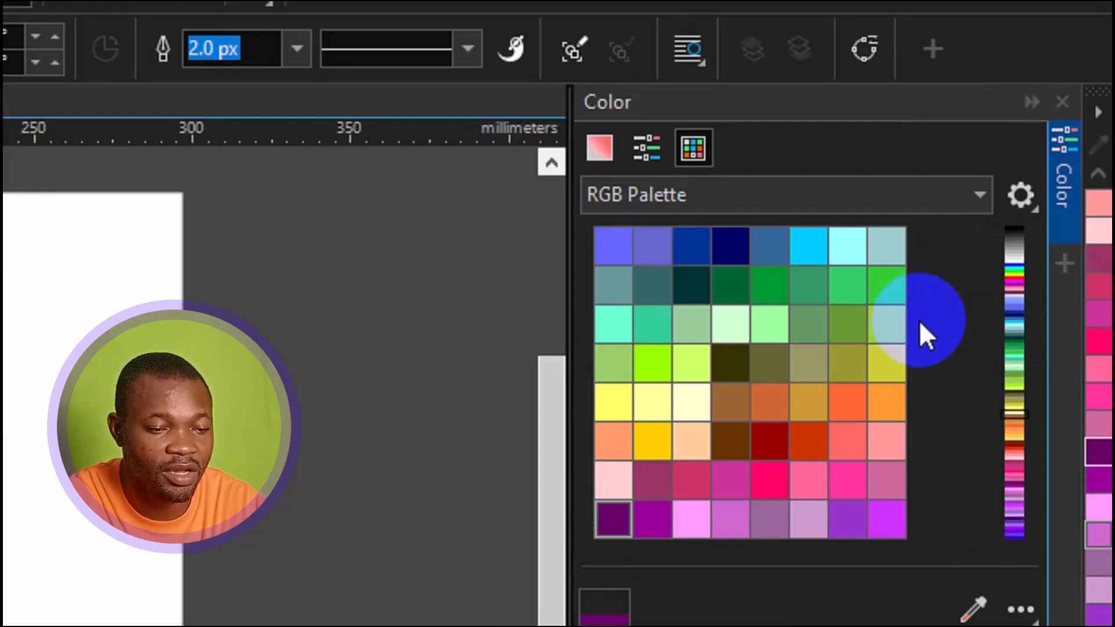
- Compare how the plum color is presented in the color viewer, the RGB sliders and the RGB palette, ending in the viewer
click(596, 146)
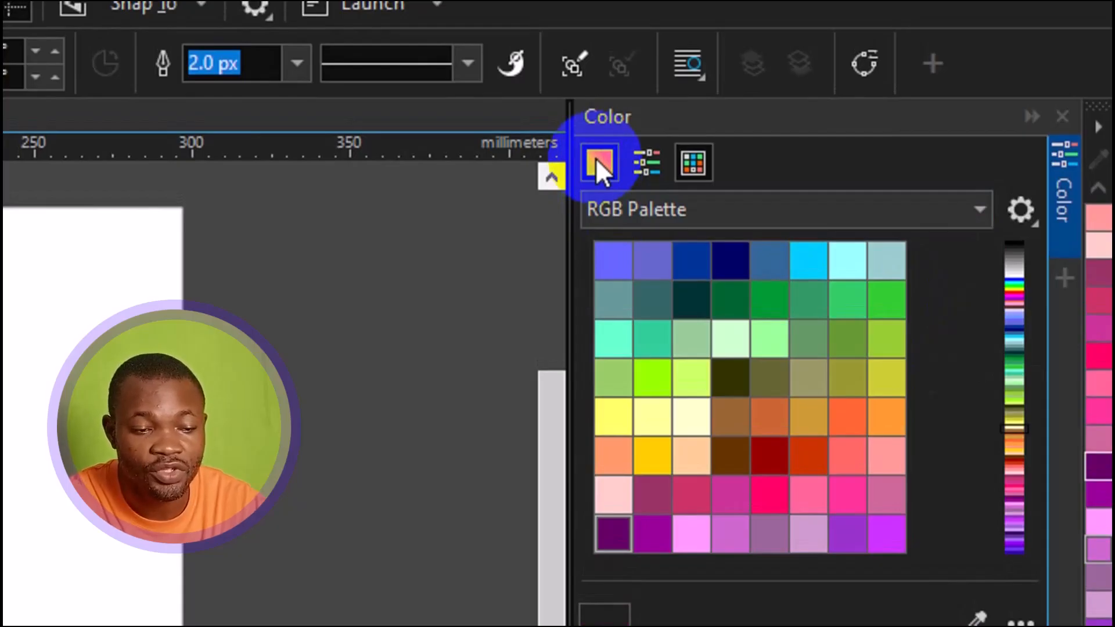
click(597, 161)
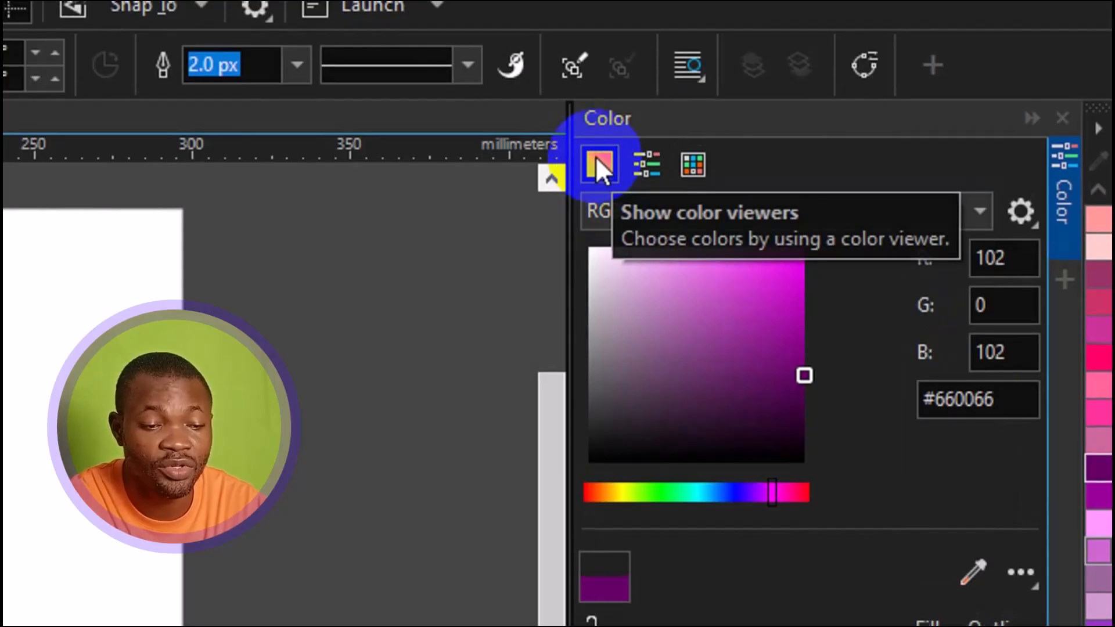
click(646, 165)
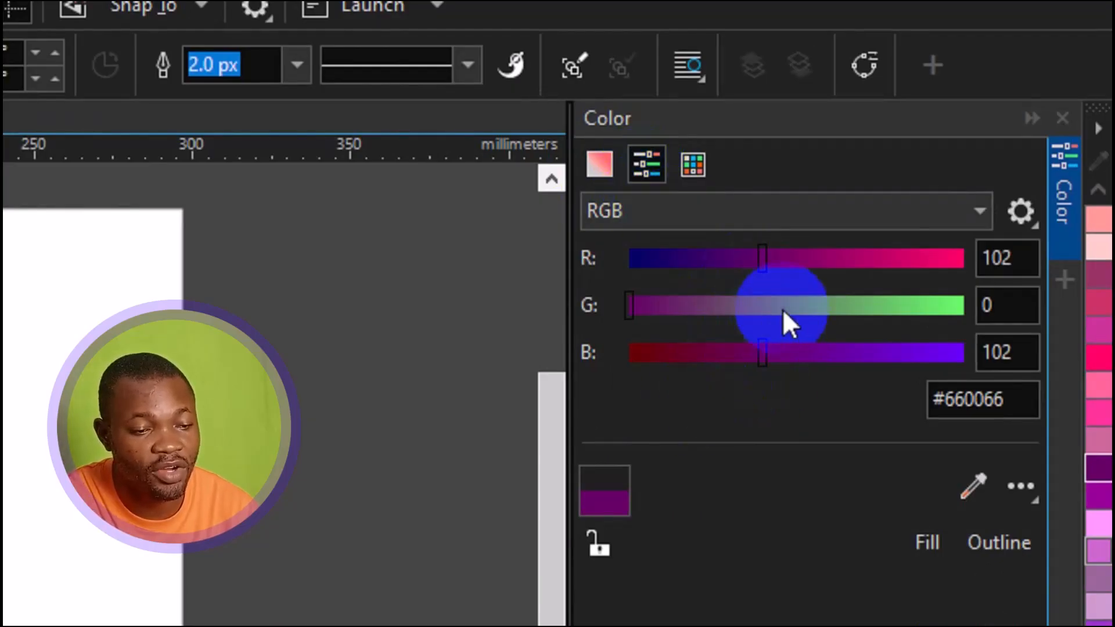
click(987, 305)
click(1008, 257)
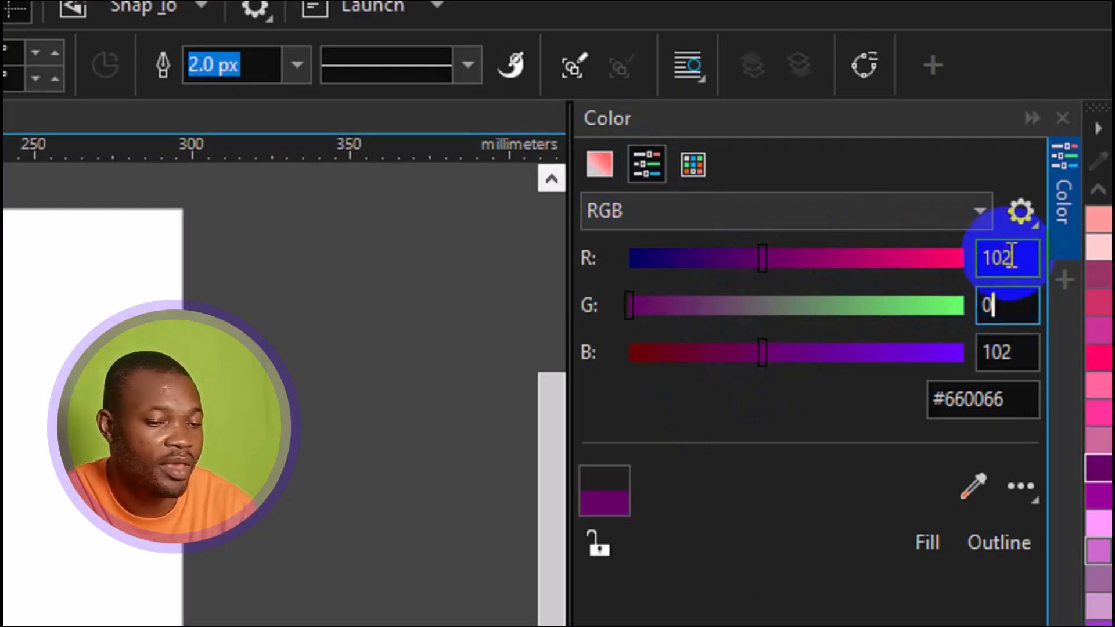
click(702, 166)
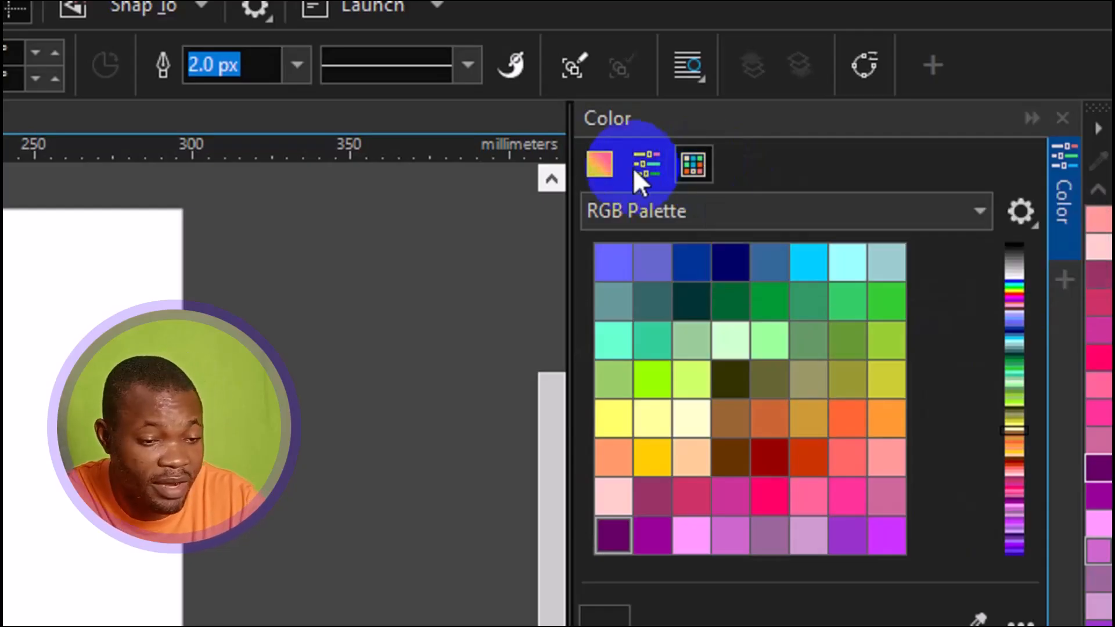
click(594, 168)
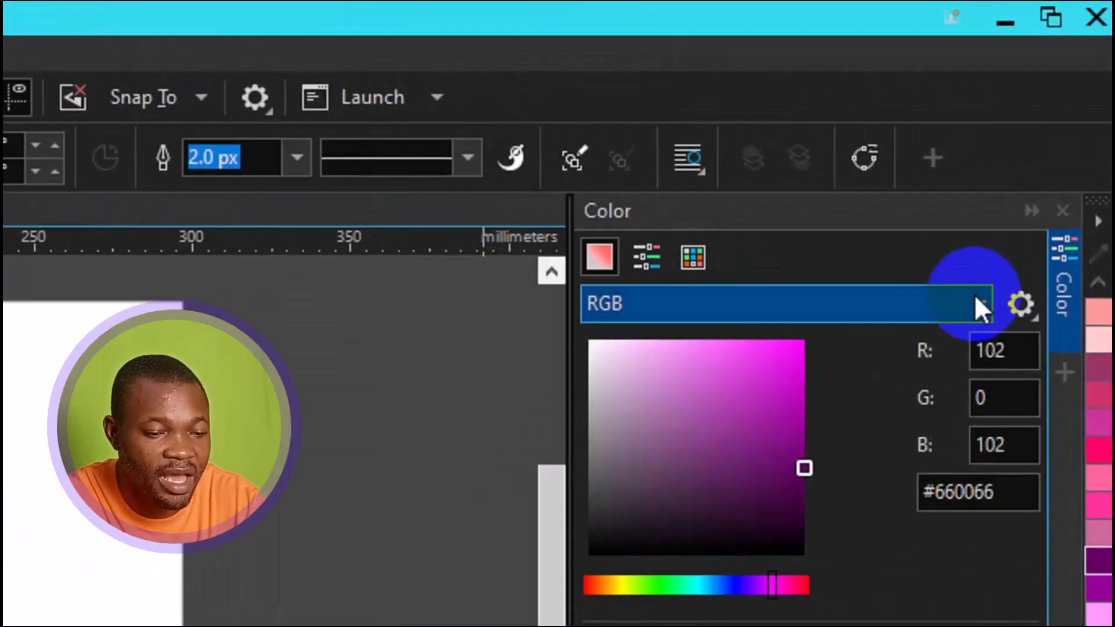
- Switch the color model to HSB and examine the plum color's hue, saturation and brightness fields
click(1043, 154)
click(819, 410)
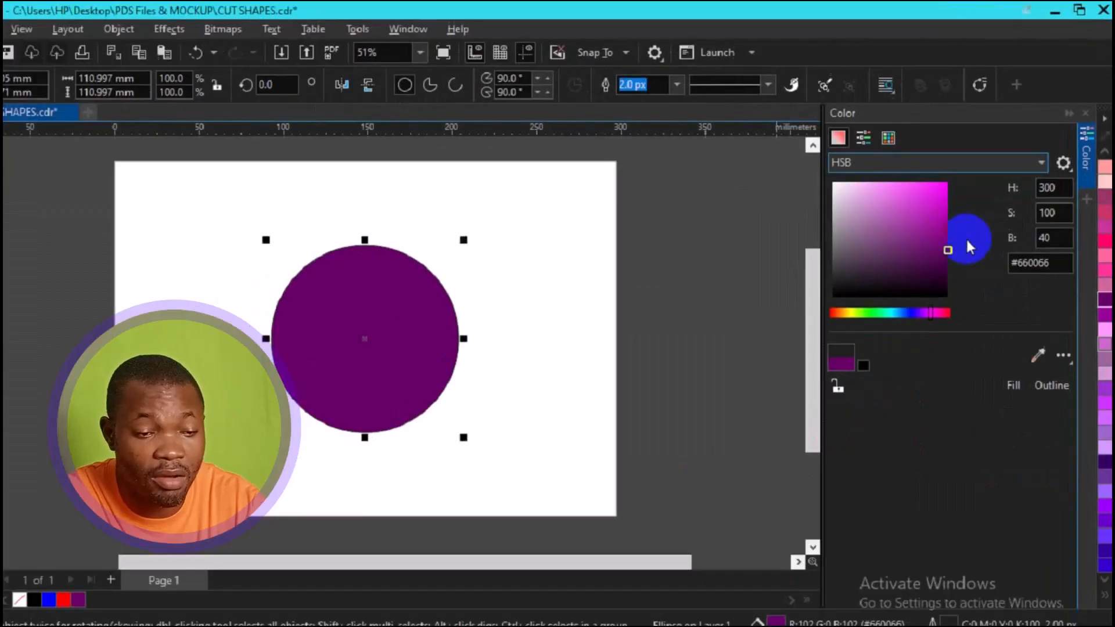
click(996, 450)
click(1054, 176)
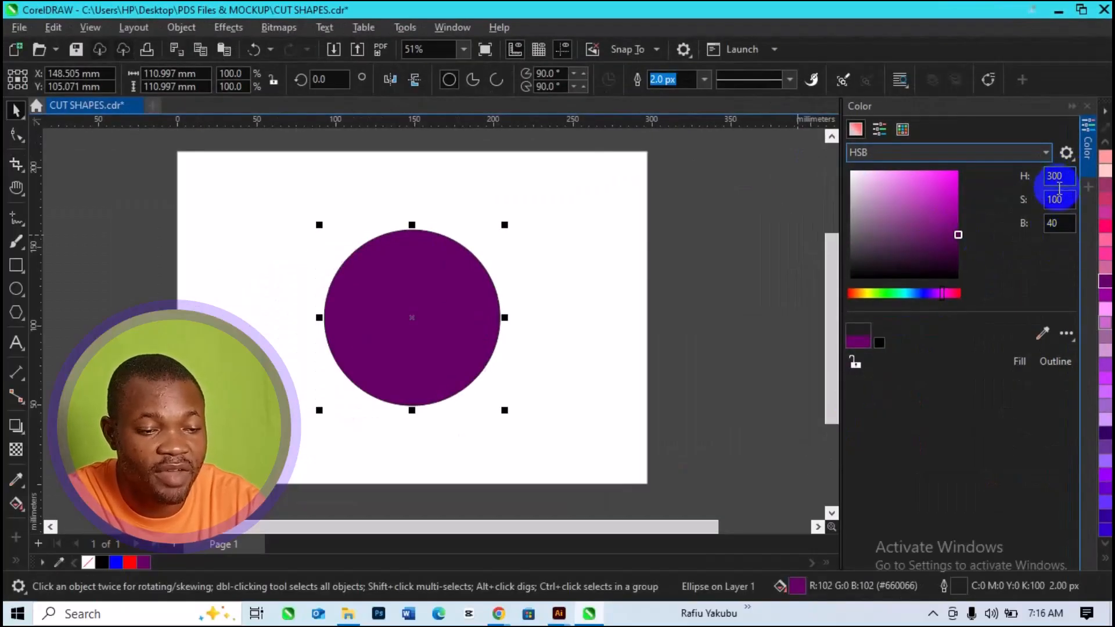
click(1060, 199)
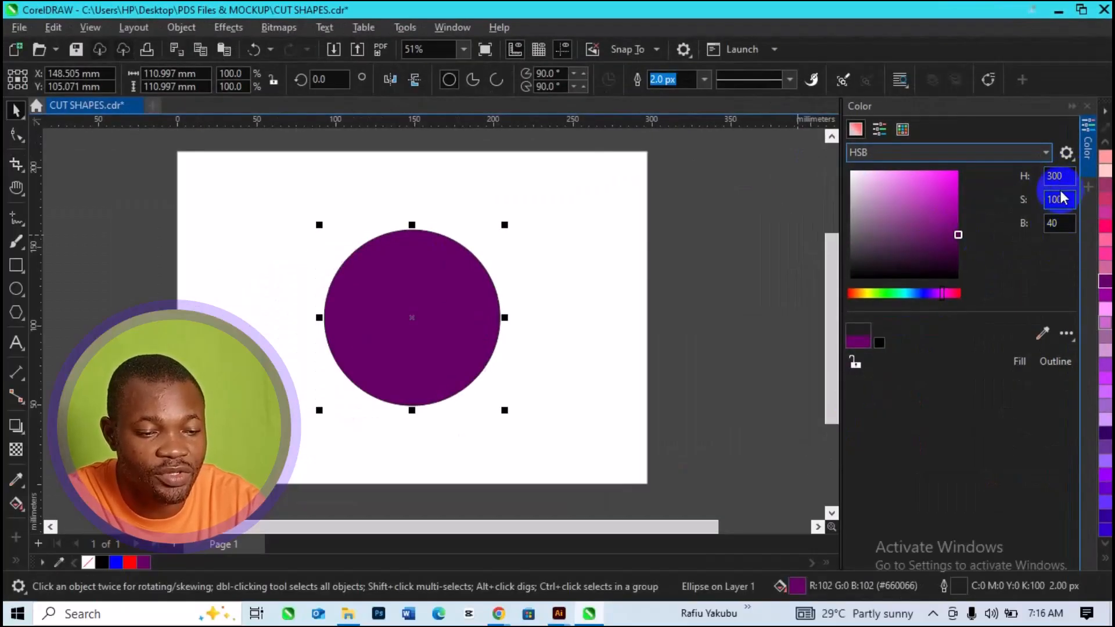
- Switch the color model to CMYK and view the plum color's ink values
click(1044, 154)
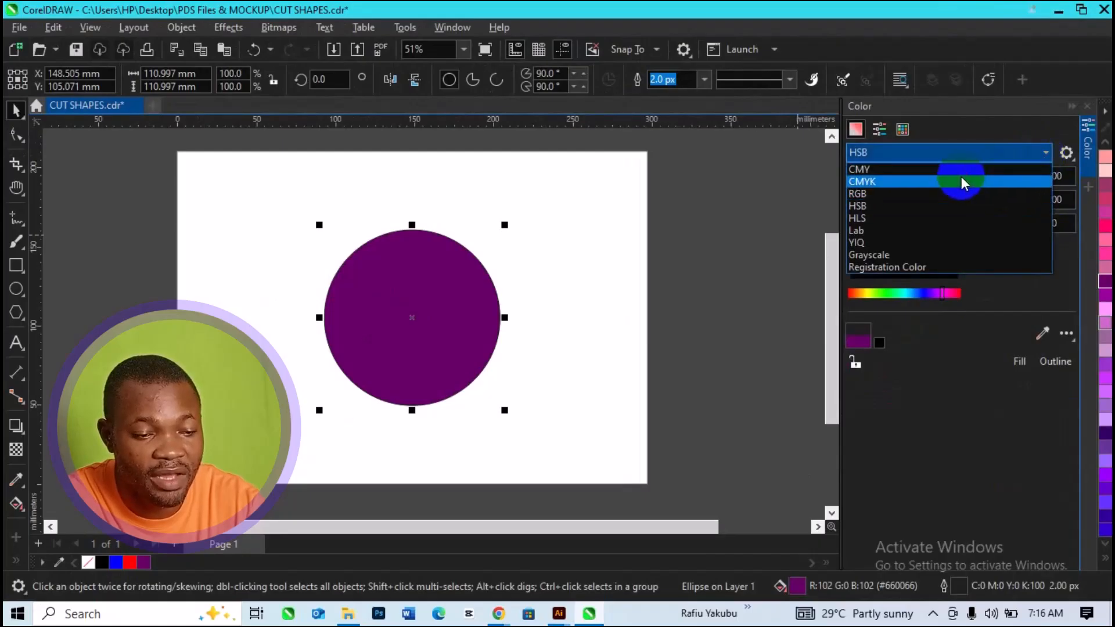
click(961, 180)
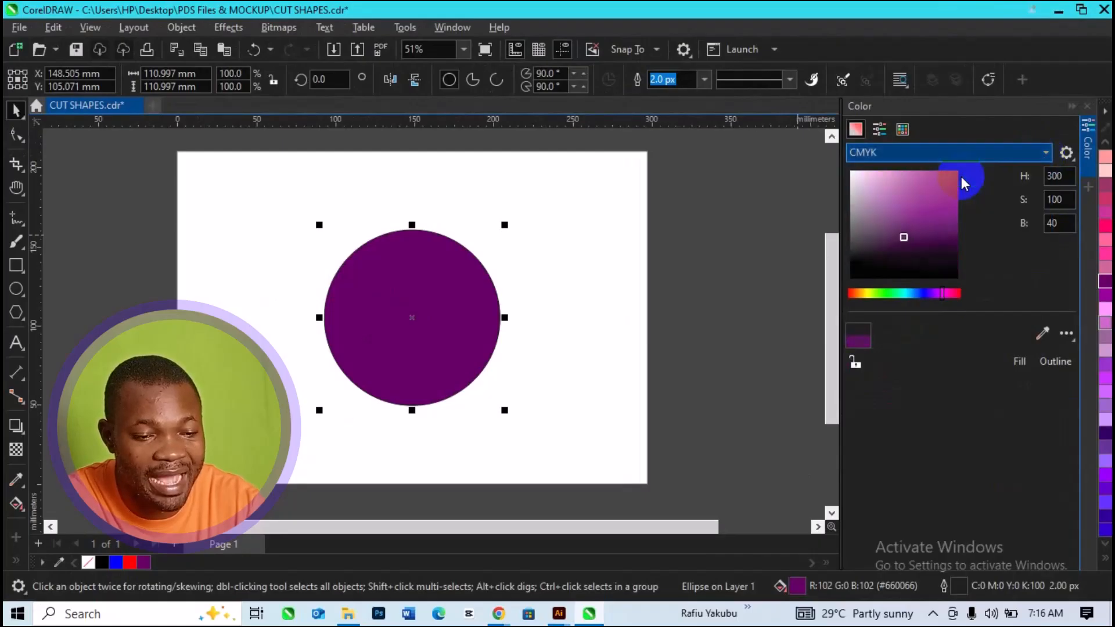
click(1039, 159)
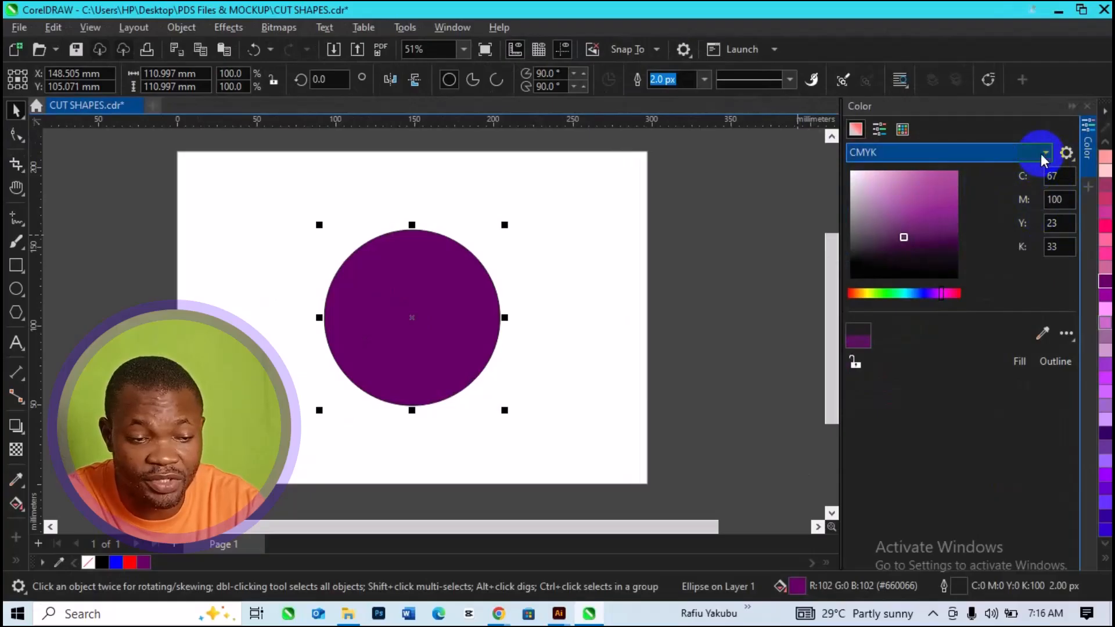
click(987, 179)
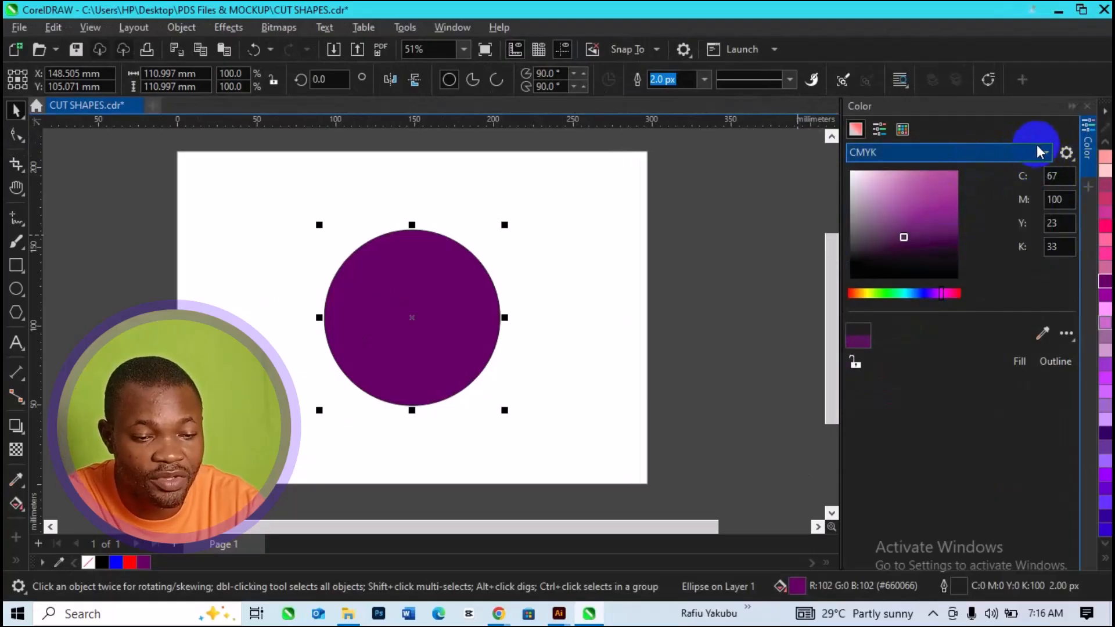
- Switch the color model to Lab and pick a brighter magenta in the color viewer without applying it to the circle
click(1045, 152)
click(940, 231)
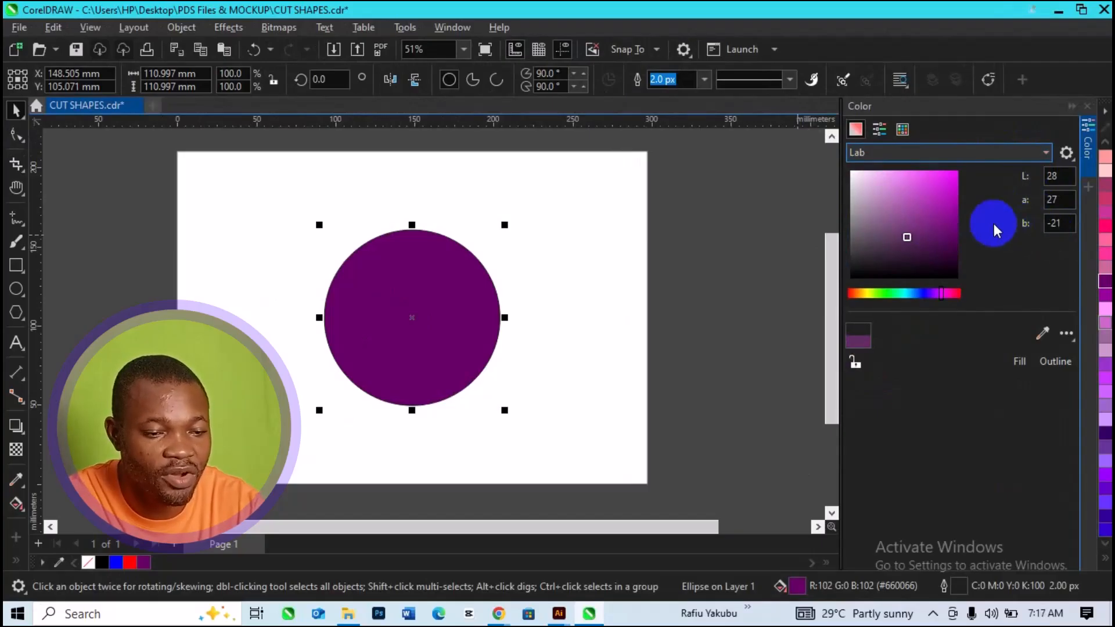
click(934, 208)
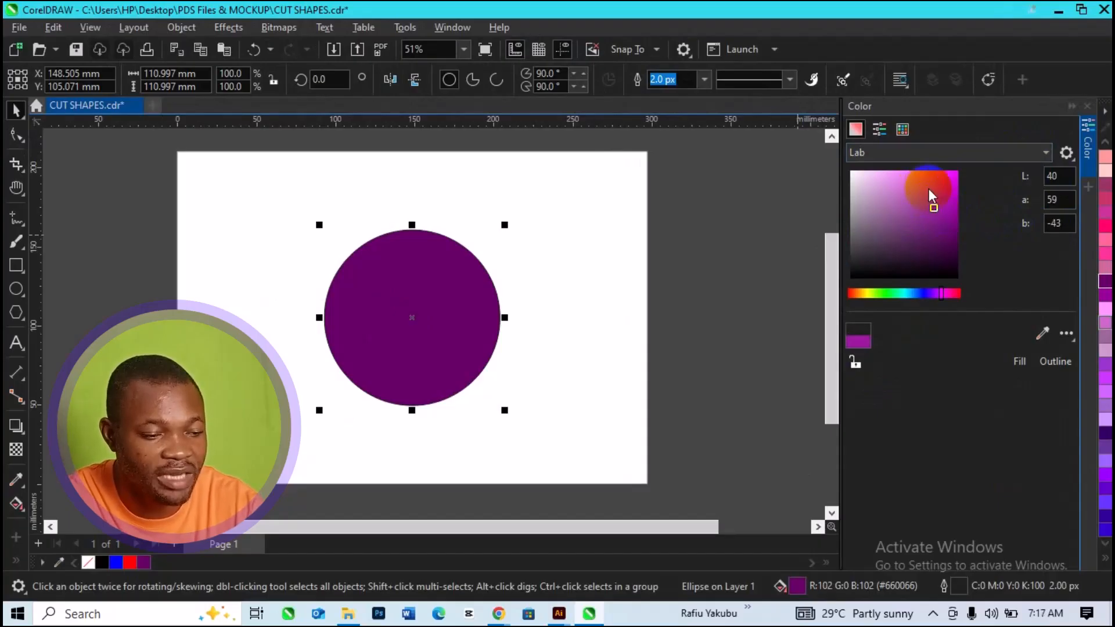
click(928, 189)
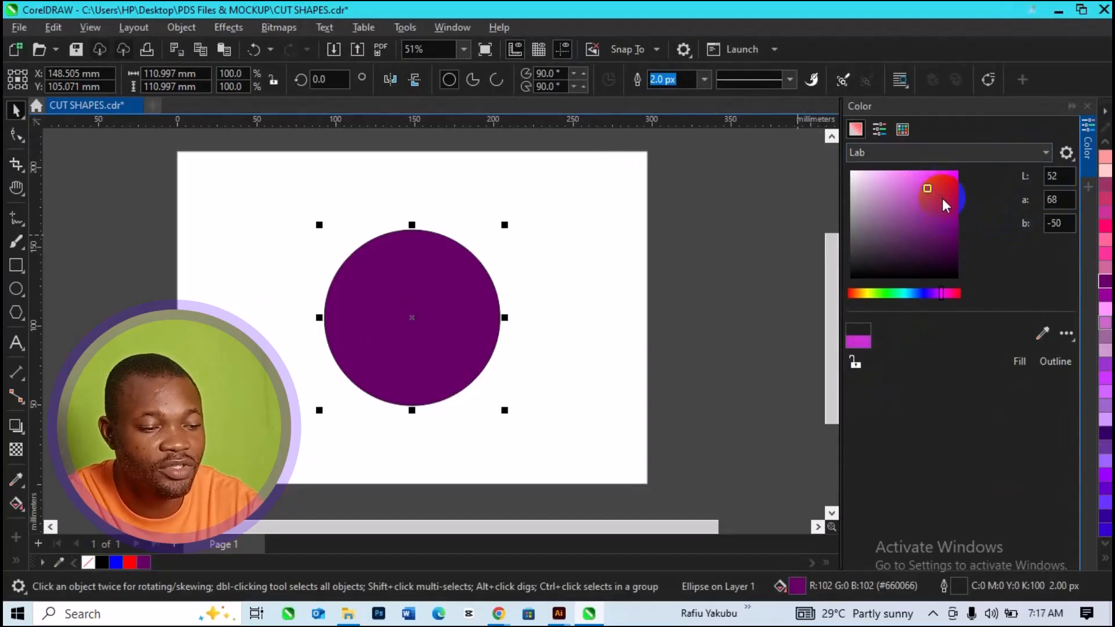
click(941, 198)
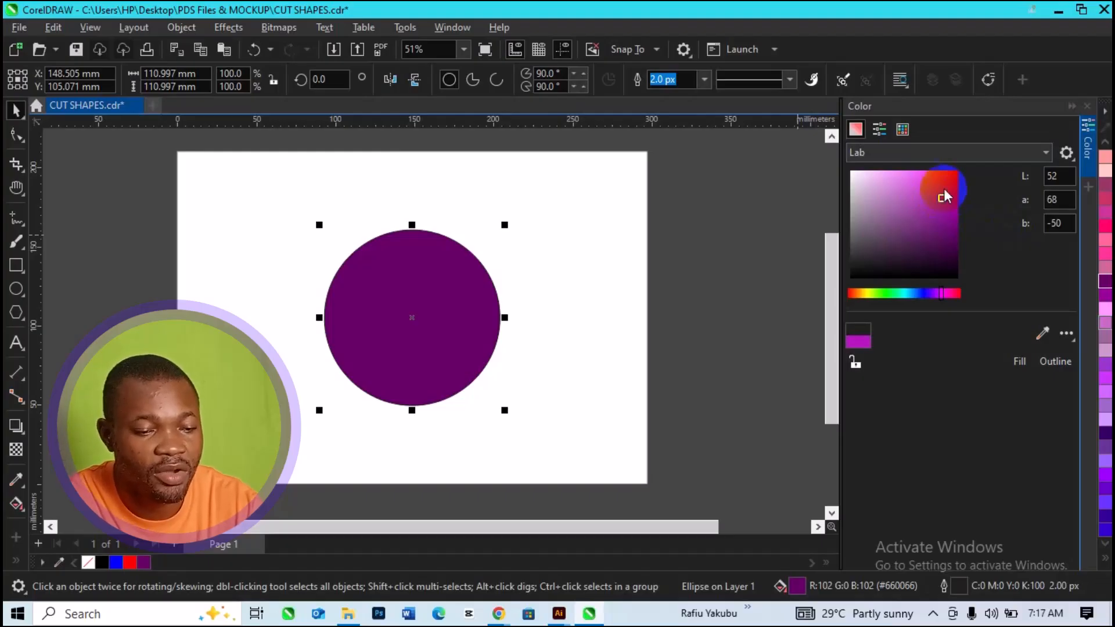
click(943, 187)
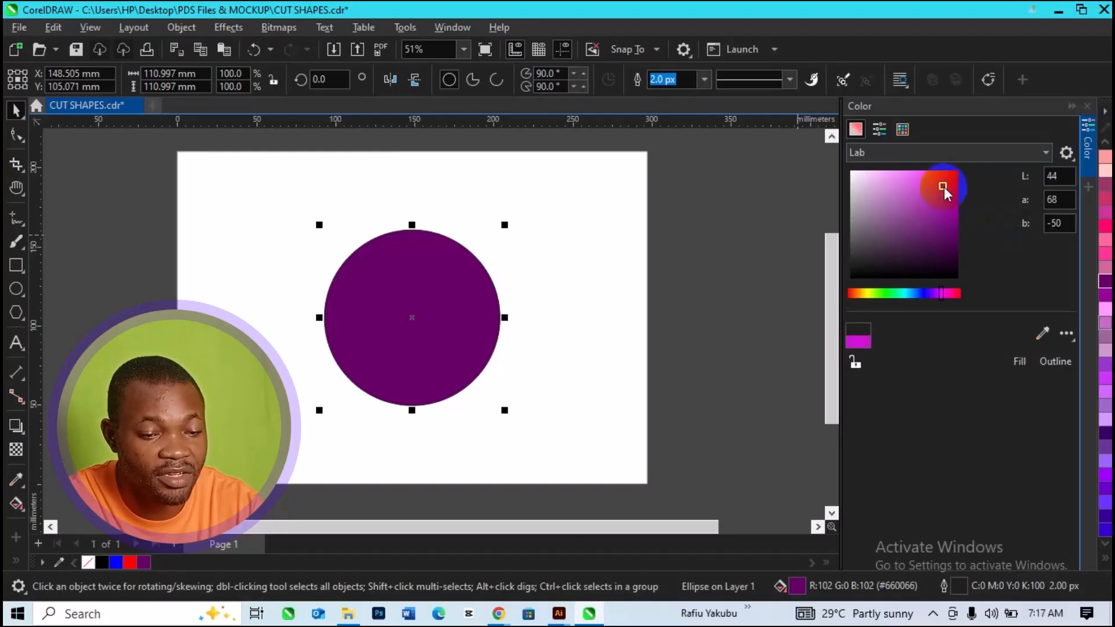